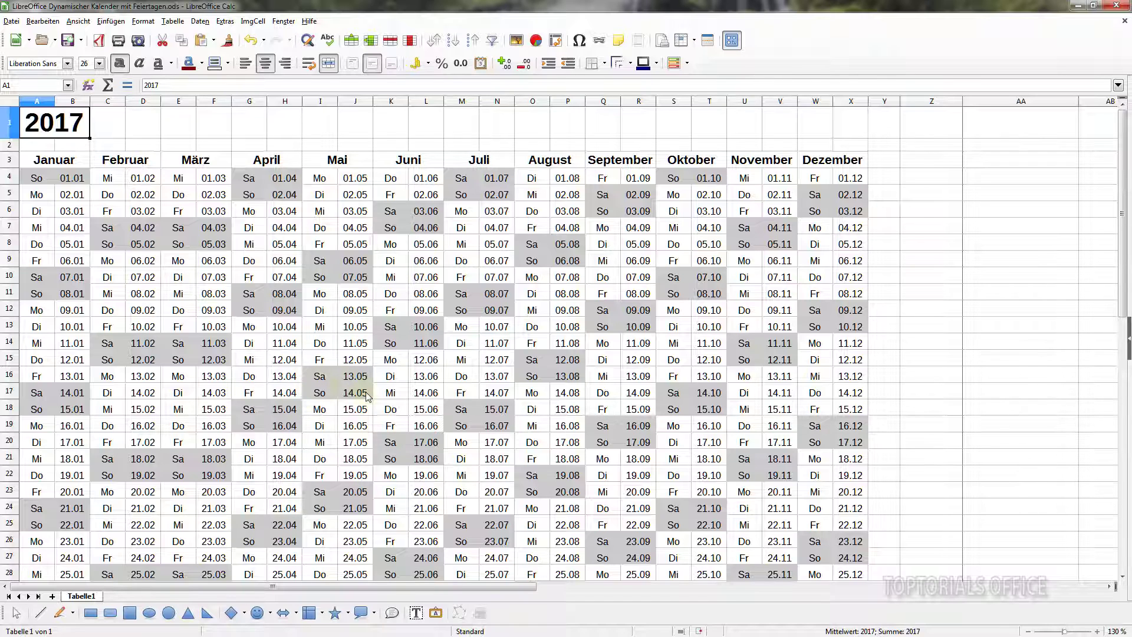
Enter the heading "Feiertage" in cell Z3 beside the calendar
{"action": "left_click", "coordinate": [934, 162]}
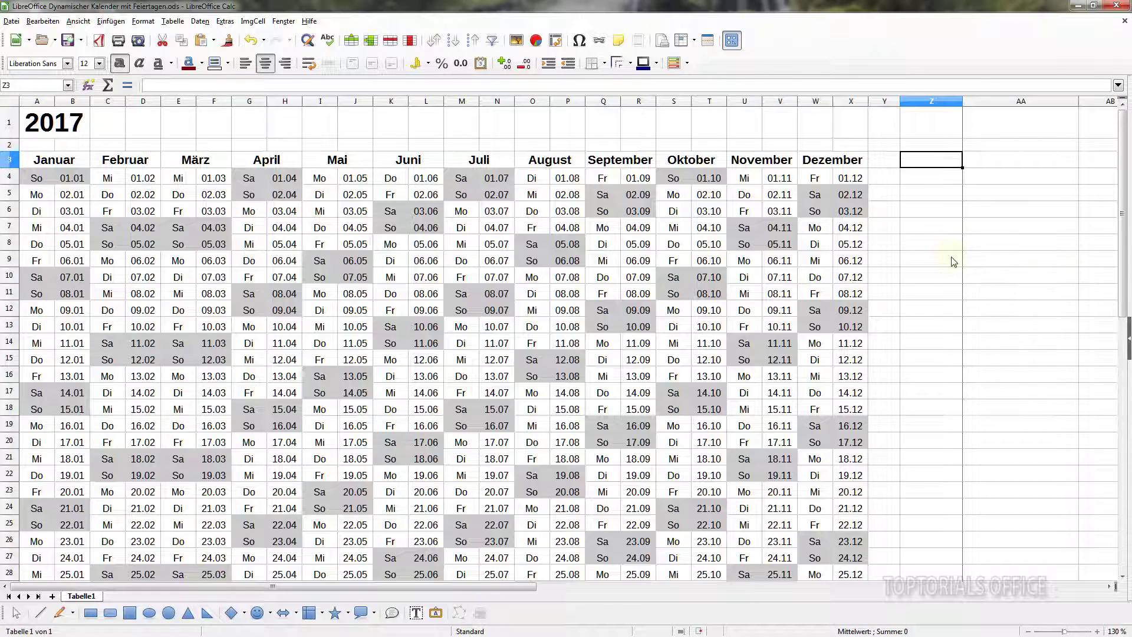
{"action": "type", "text": "Feie"}
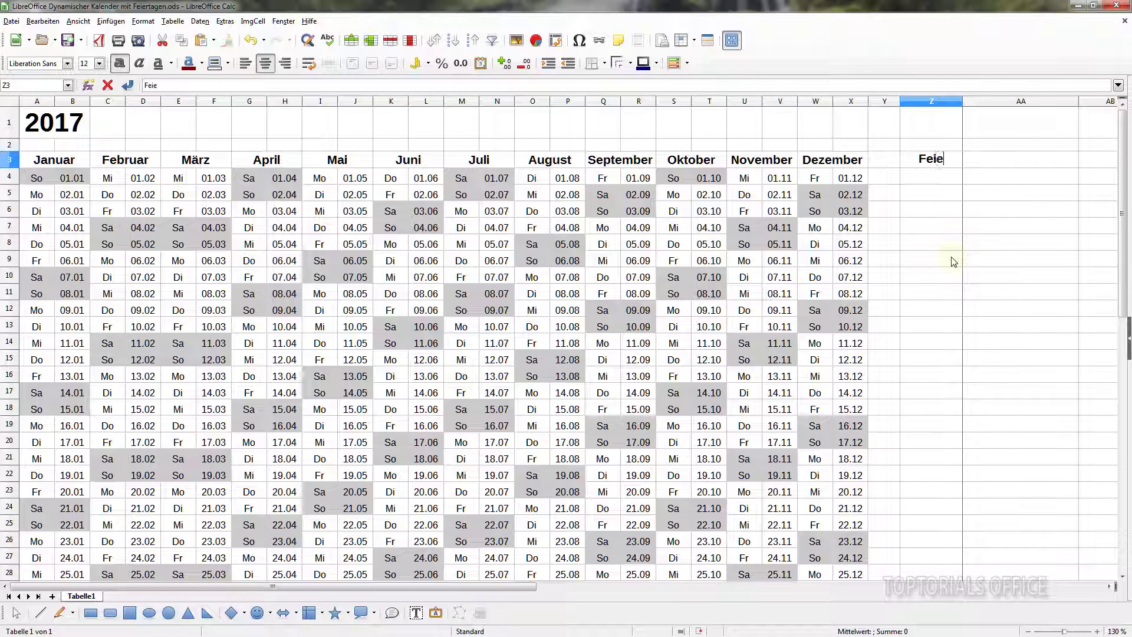
{"action": "type", "text": "rtage"}
{"action": "key", "text": "Return"}
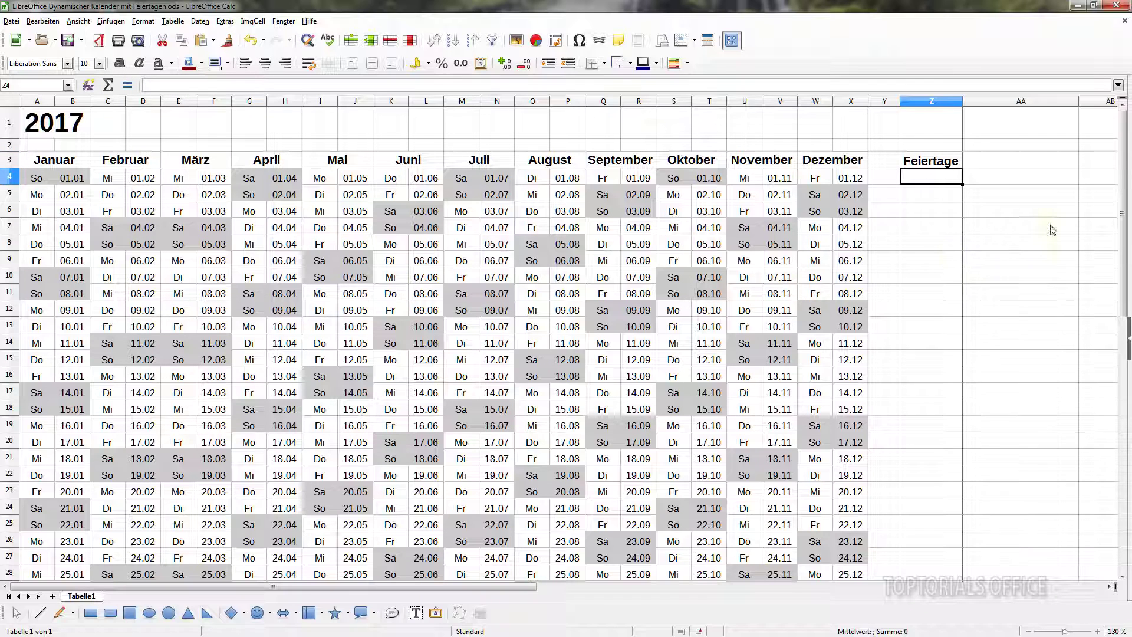
Fill Z4:AA15 with the 2017 holiday dates and their names, from 01.01.2017 Neujahr to 26.12.2017 2. Weihnachtsfeiertag
{"action": "left_click", "coordinate": [937, 164]}
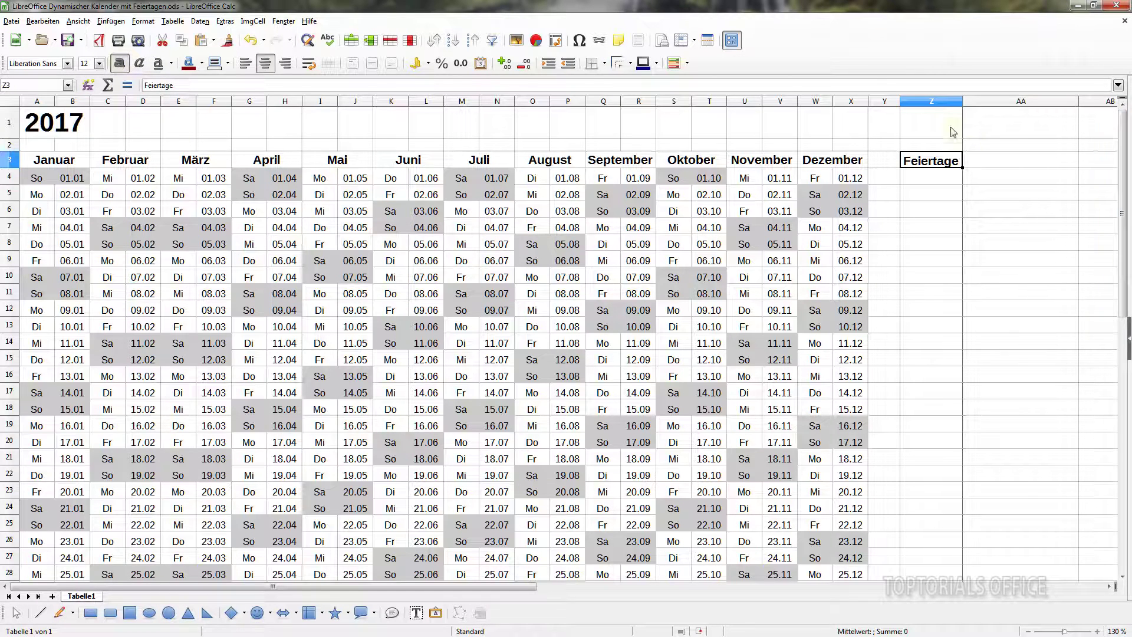
{"action": "left_click", "coordinate": [923, 183]}
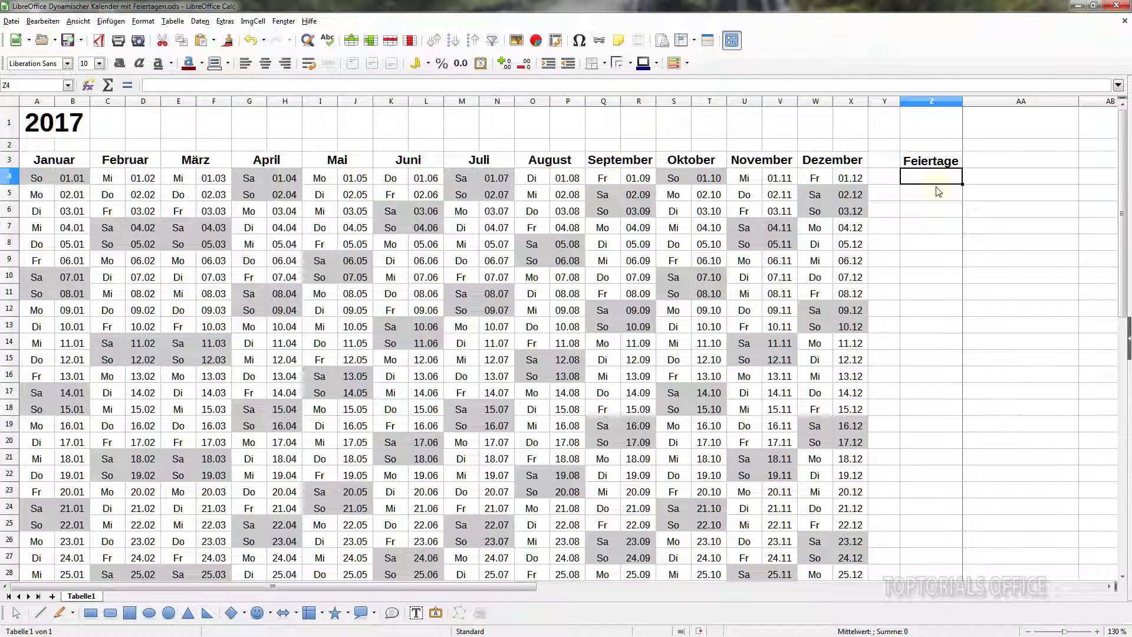
{"action": "type", "text": "01.01.2017\tNeujahr 14.04.2017\tKarfreitag 17.04.2017\tOstermontag 01.05.2017\tTag der Arbeit 25.05.2017\tChristi Himmelfahrt 05.06.2017\tPfingstmontag 15.06.2017\tFronleichnam 03.10.2017\tTag der Deutschen Einheit 31.10.2017\tReformationstag 01.11.2017\tAllerheiligen 25.12.2017\t1. Weihnachtsfeiertag 26.12.2017\t2. Weihnachtsfeiertag"}
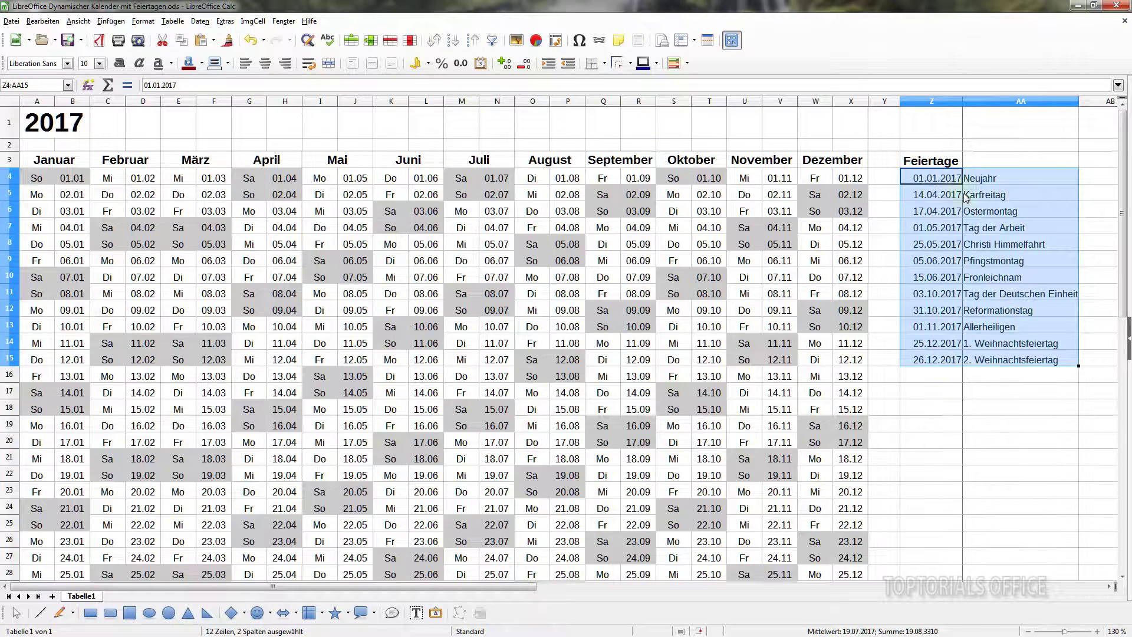
{"action": "left_click", "coordinate": [959, 182]}
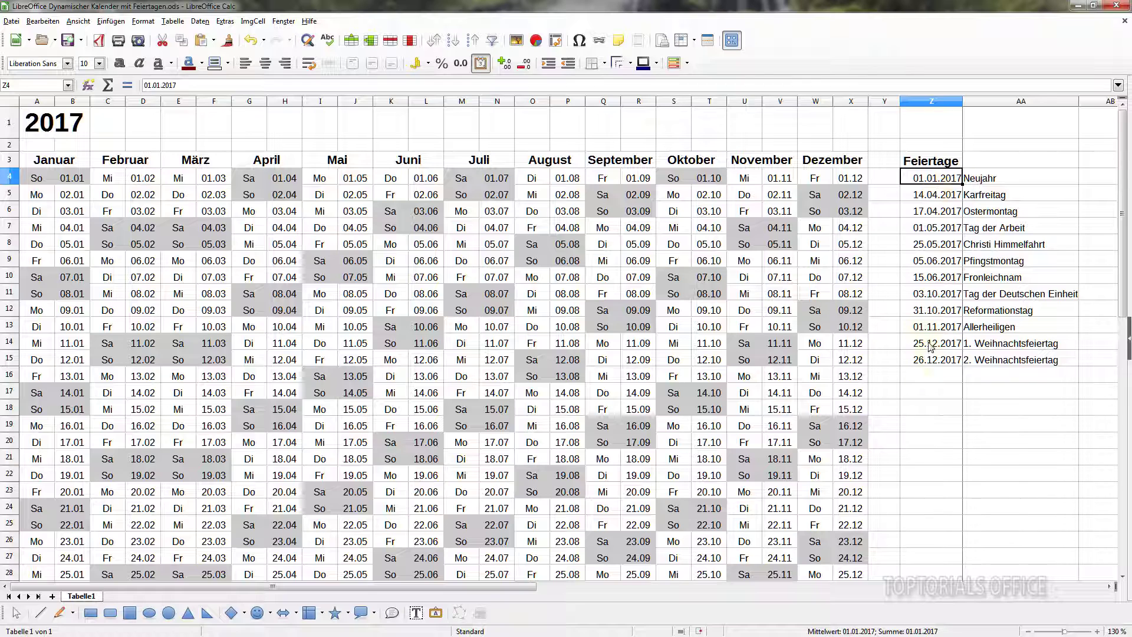
Add the date 10.10.2017 below the holiday list in cell Z16
{"action": "left_click", "coordinate": [935, 379]}
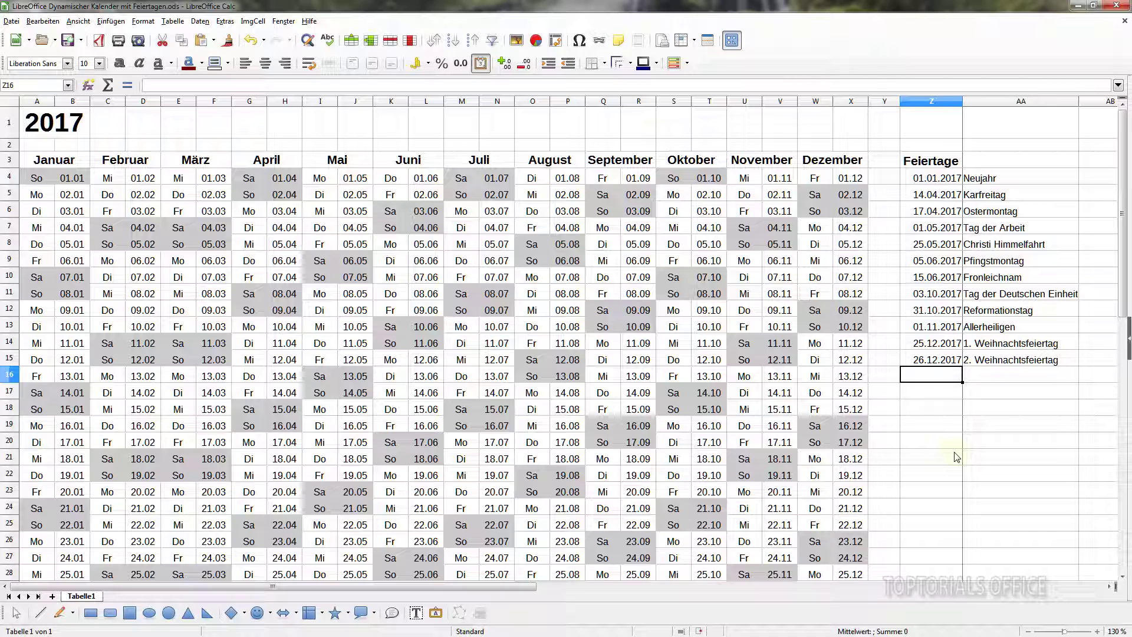
{"action": "type", "text": "10.10.2017"}
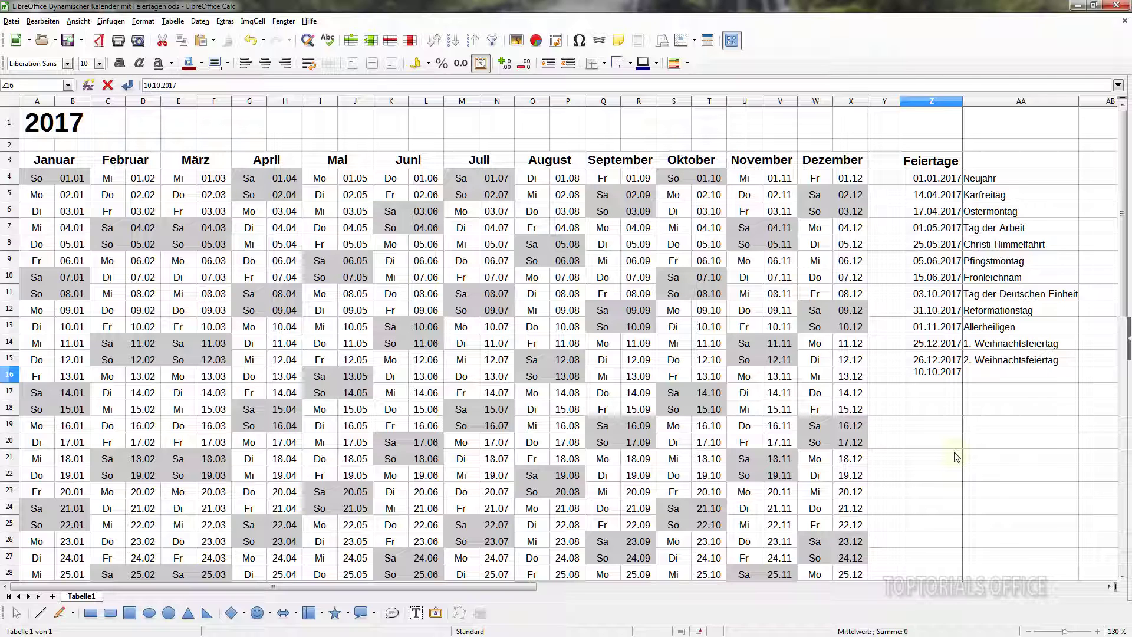
{"action": "key", "text": "Return"}
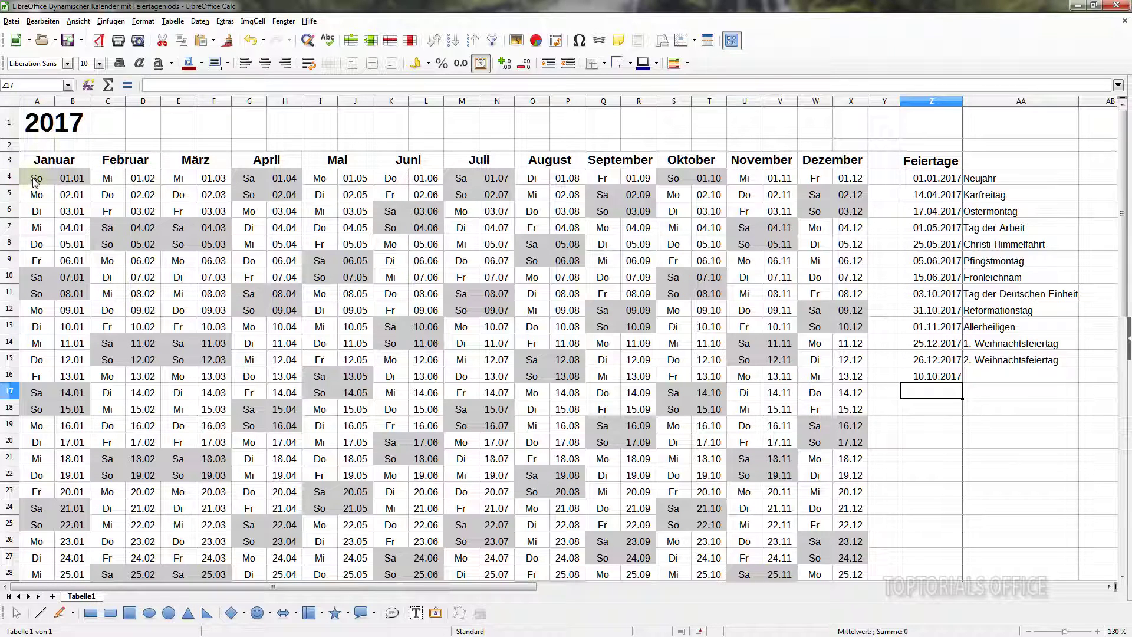
Open the conditional formatting conditions for the whole calendar range A4:X34
{"action": "left_click_drag", "start_coordinate": [35, 182], "coordinate": [74, 211]}
{"action": "left_click_drag", "start_coordinate": [136, 250], "coordinate": [854, 537]}
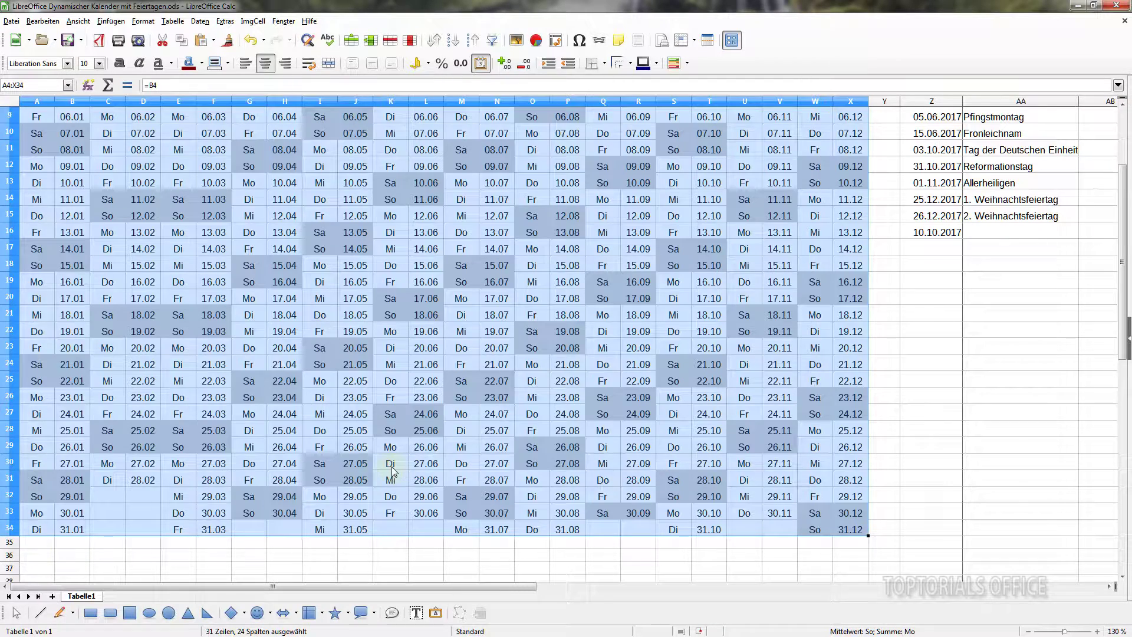
{"action": "scroll", "coordinate": [392, 470], "scroll_direction": "up", "scroll_amount": 3}
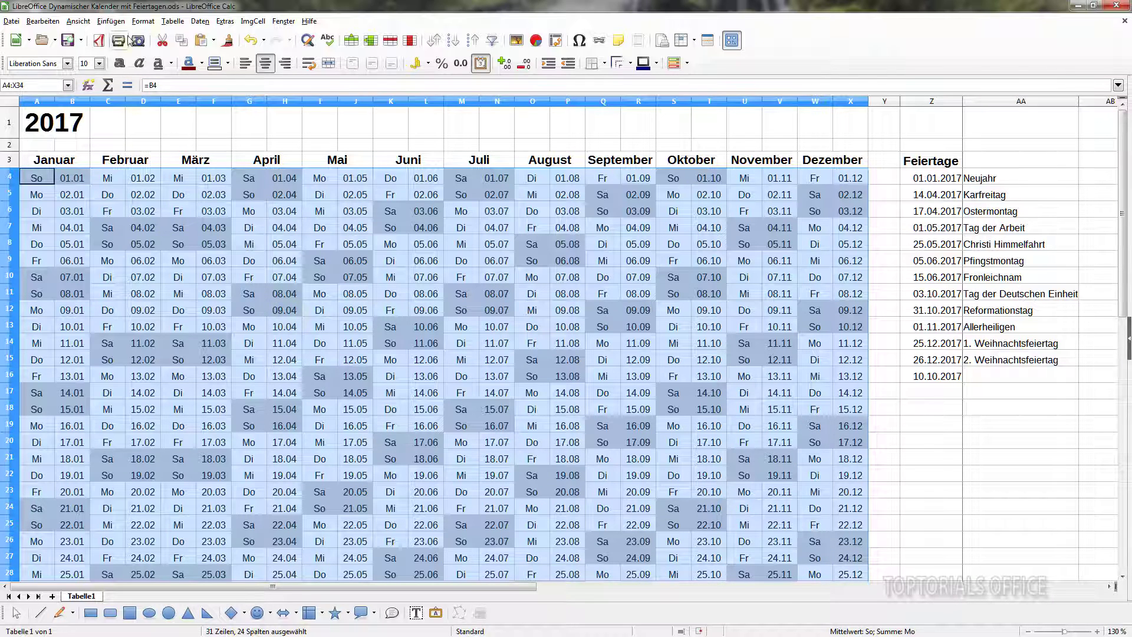
{"action": "left_click", "coordinate": [147, 22]}
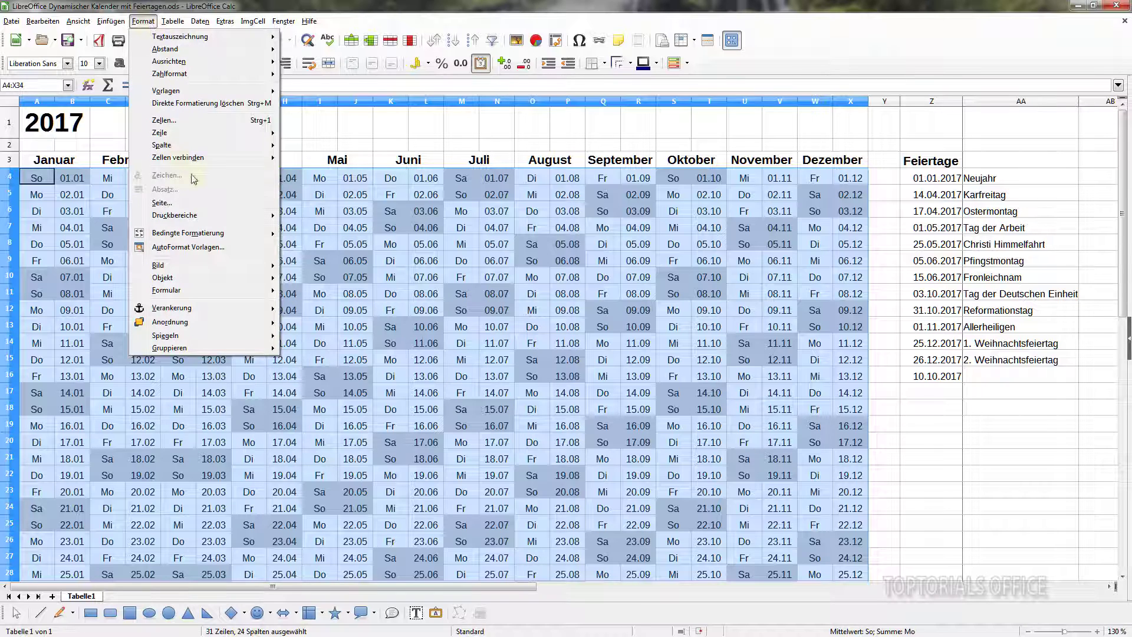
{"action": "mouse_move", "coordinate": [207, 239]}
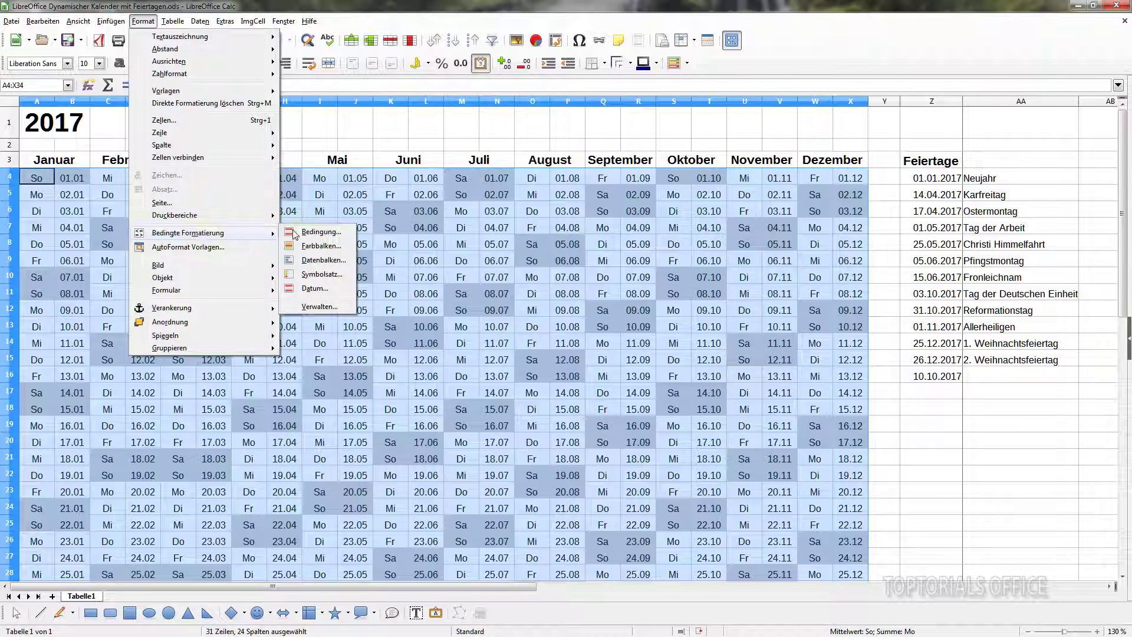
{"action": "left_click", "coordinate": [317, 235]}
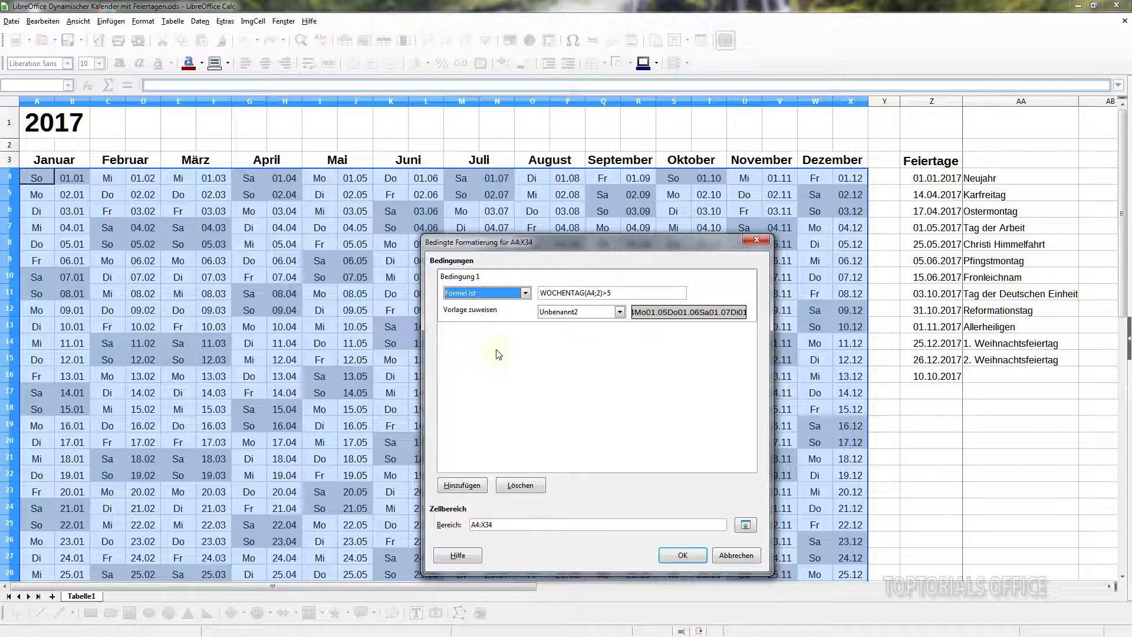
Add a second condition of type "Formel ist" with the formula =sverweis(A4;$Z$4:$Z$30;1;0)
{"action": "left_click", "coordinate": [463, 487]}
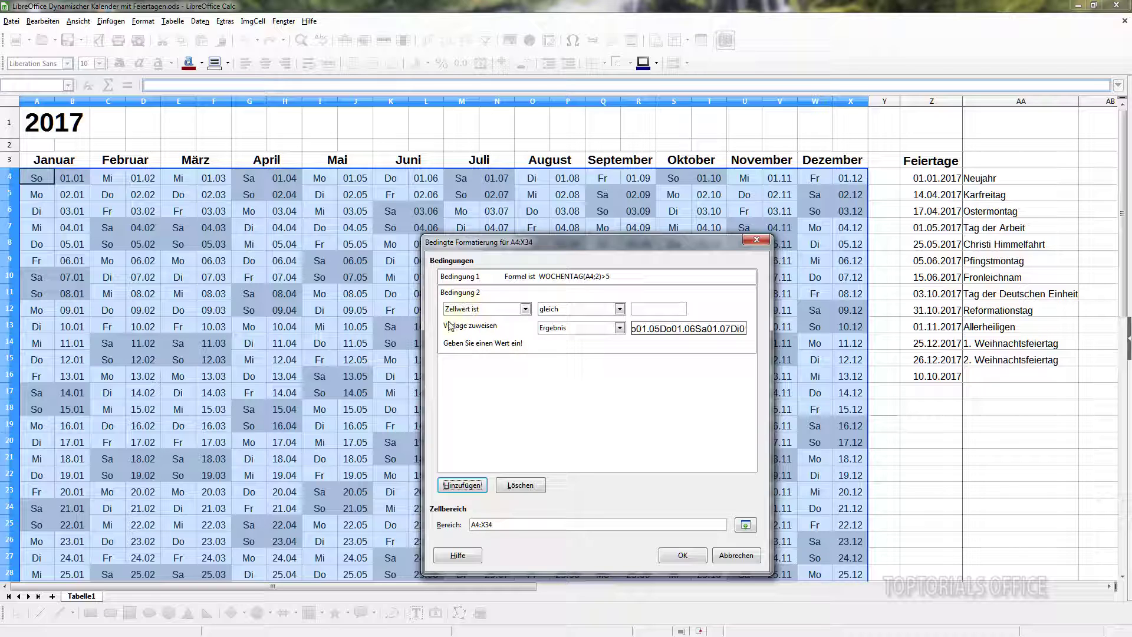
{"action": "left_click", "coordinate": [525, 309]}
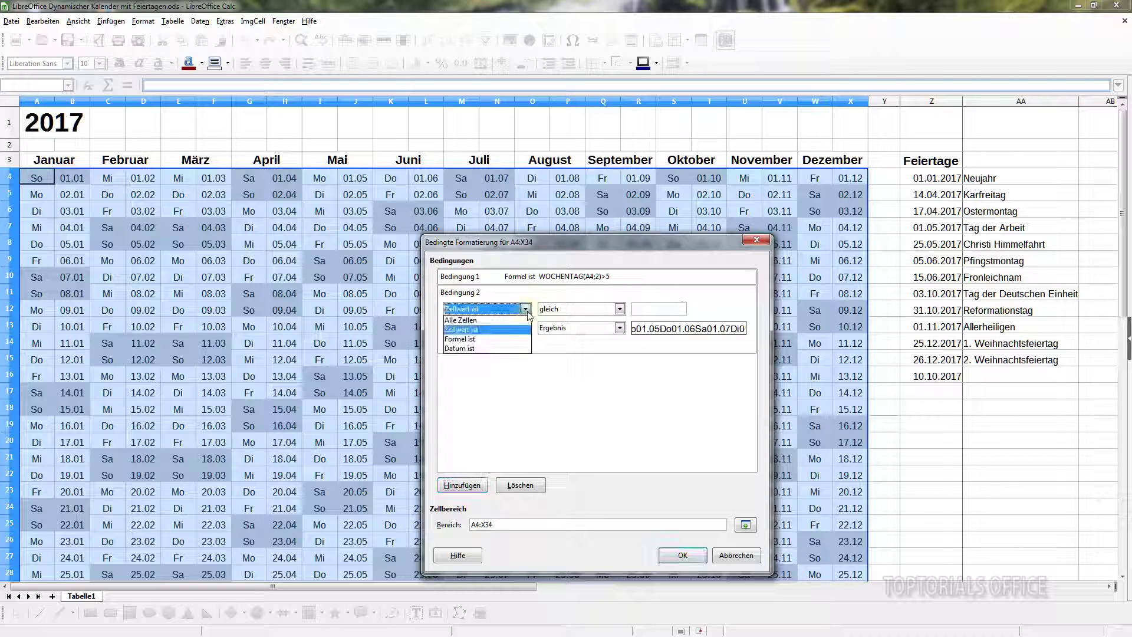
{"action": "left_click", "coordinate": [469, 340]}
{"action": "left_click_drag", "start_coordinate": [571, 242], "coordinate": [527, 305]}
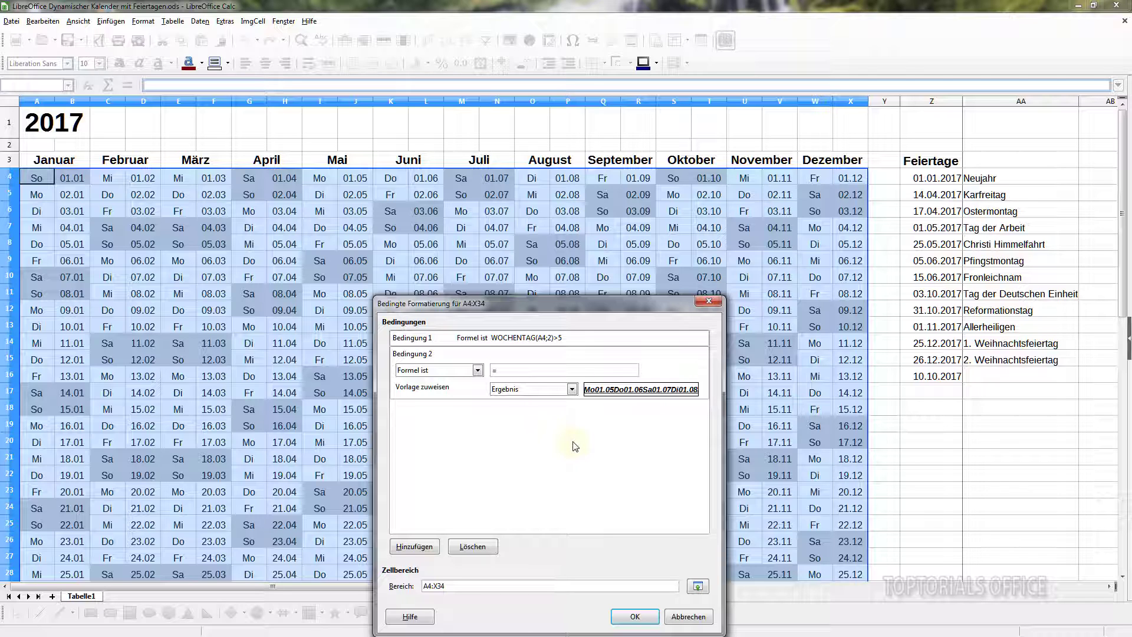
{"action": "left_click_drag", "start_coordinate": [521, 301], "coordinate": [498, 155]}
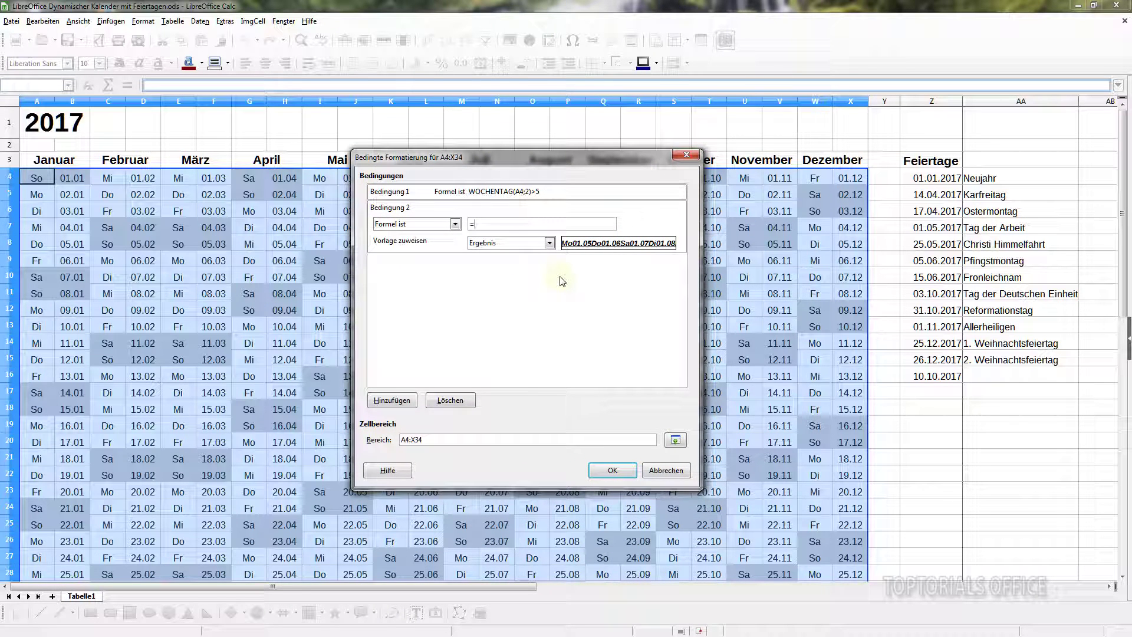
{"action": "type", "text": "er"}
{"action": "type", "text": "4;$"}
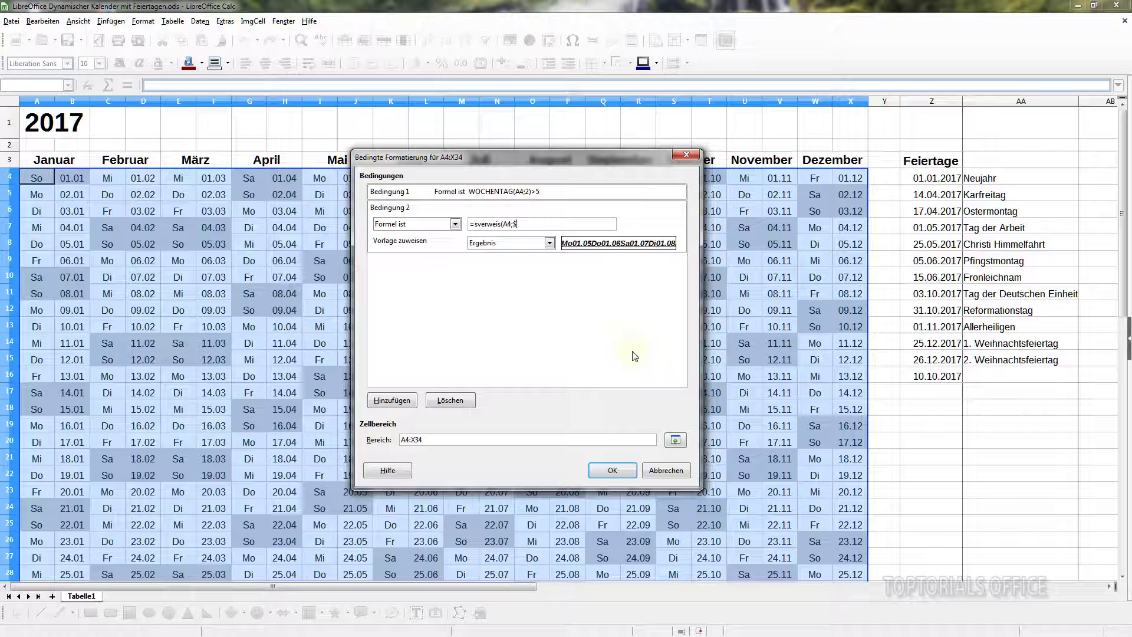
{"action": "type", "text": "Z$4"}
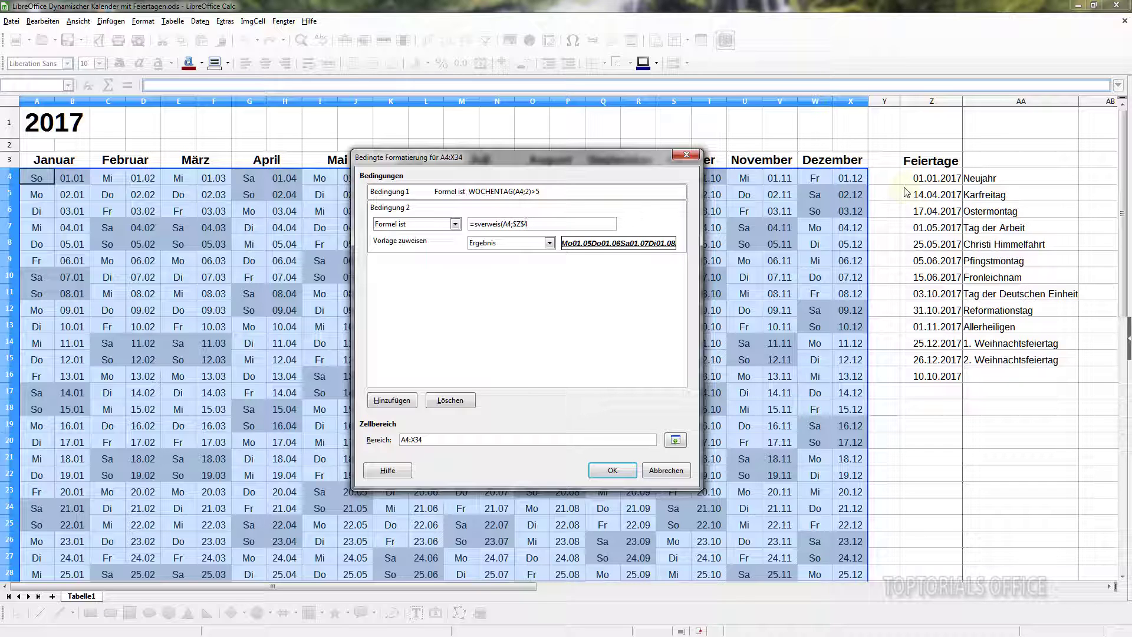
{"action": "type", "text": ":"}
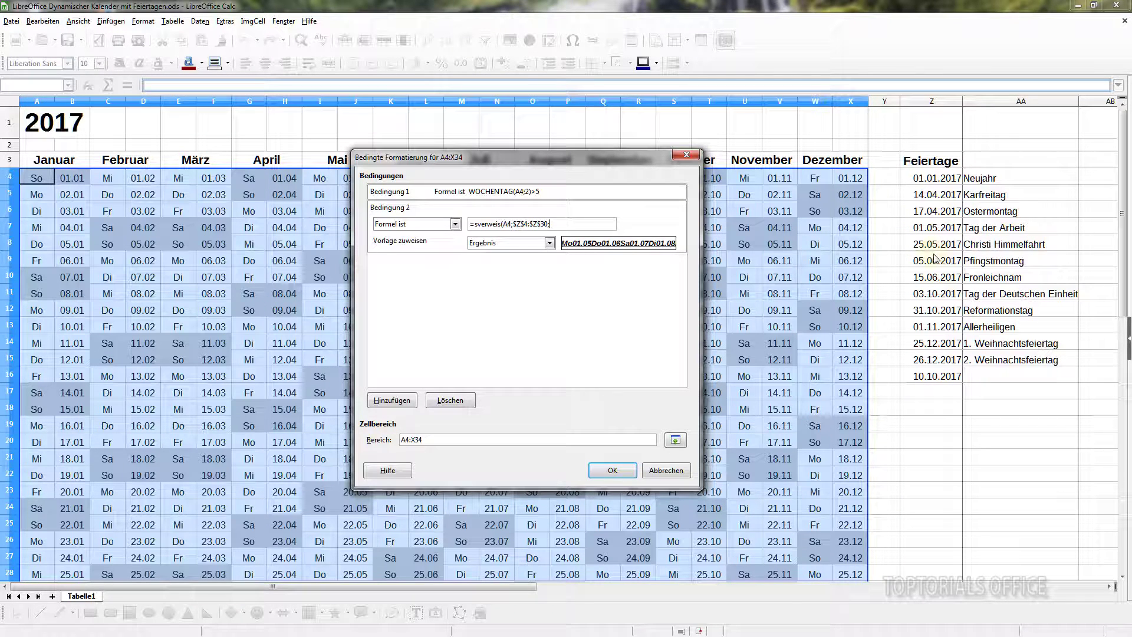
{"action": "type", "text": "1;0"}
{"action": "type", "text": ")"}
Assign a new cell style with a yellow (Gelb) background to the second condition and apply the conditional formatting
{"action": "left_click", "coordinate": [549, 243]}
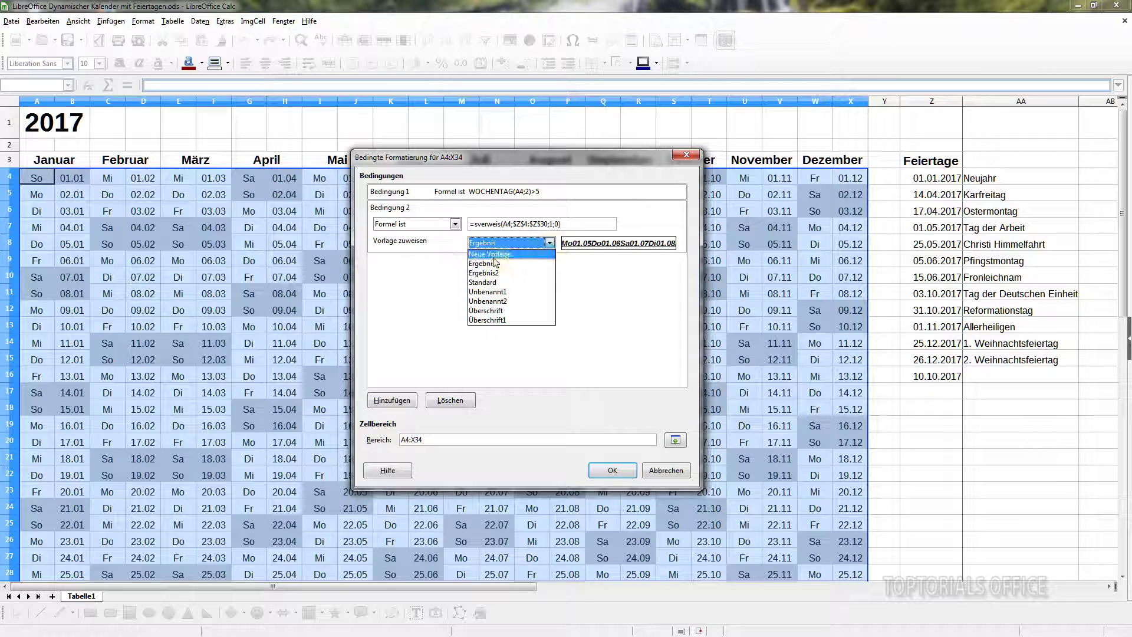
{"action": "left_click", "coordinate": [491, 254]}
{"action": "left_click_drag", "start_coordinate": [779, 109], "coordinate": [652, 114]}
{"action": "left_click", "coordinate": [550, 129]}
{"action": "left_click", "coordinate": [572, 129]}
{"action": "left_click", "coordinate": [621, 130]}
{"action": "left_click", "coordinate": [645, 128]}
{"action": "left_click", "coordinate": [687, 129]}
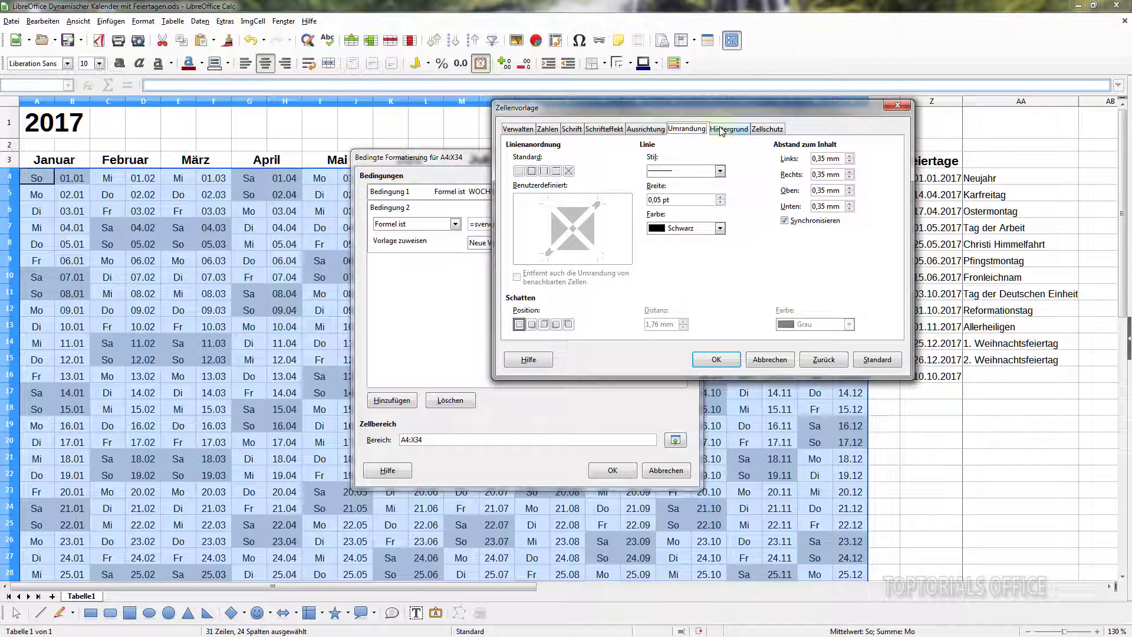
{"action": "left_click", "coordinate": [722, 129]}
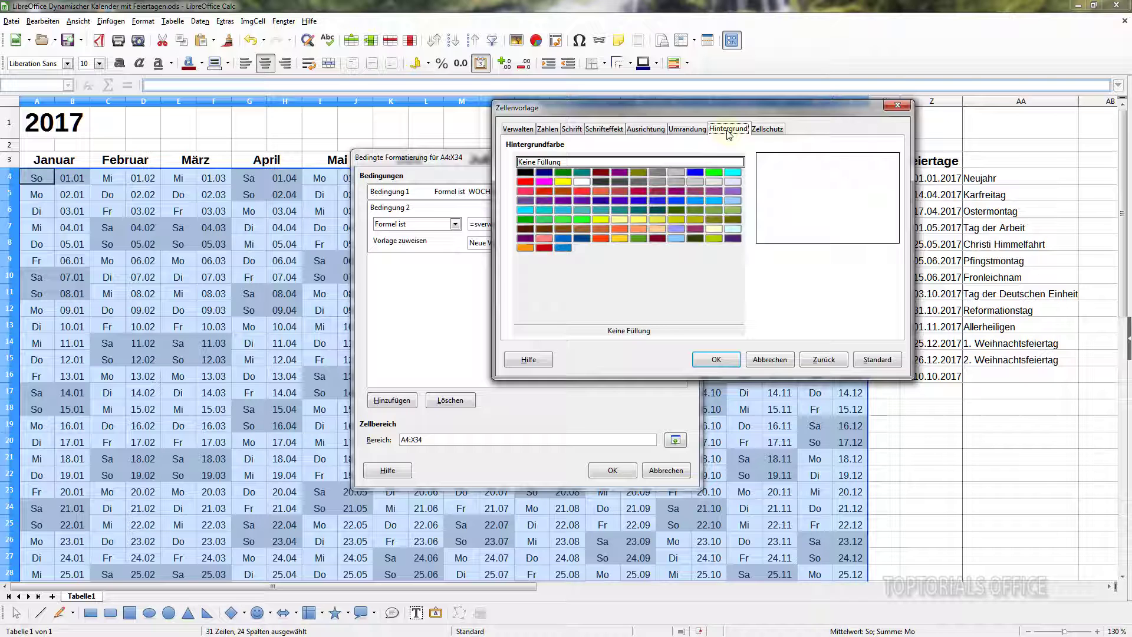
{"action": "left_click", "coordinate": [565, 184]}
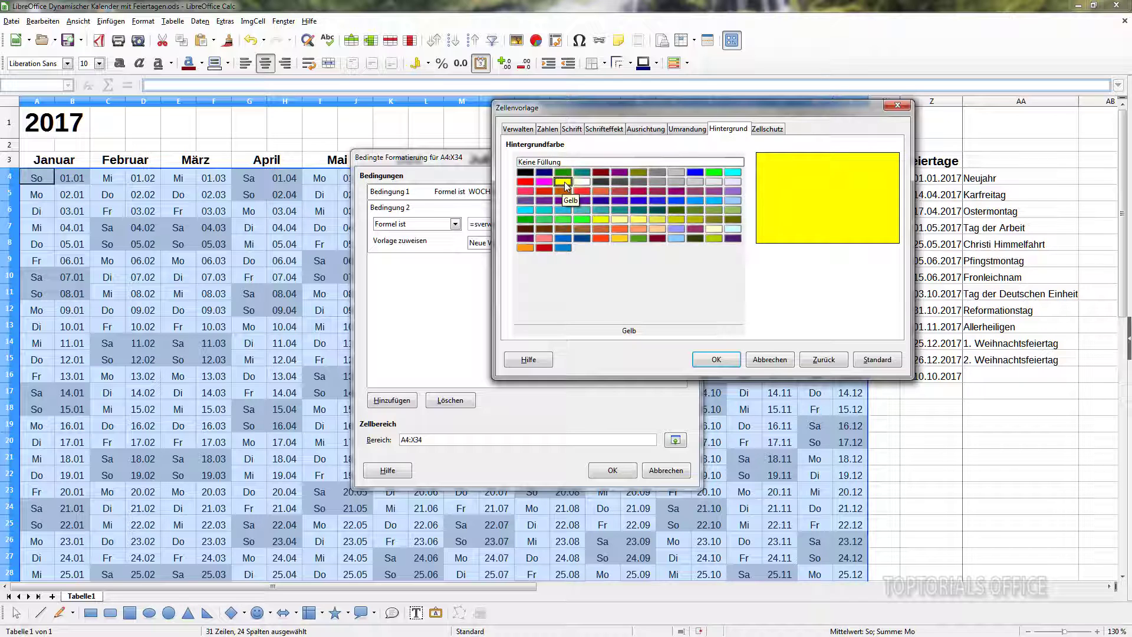
{"action": "left_click", "coordinate": [717, 359]}
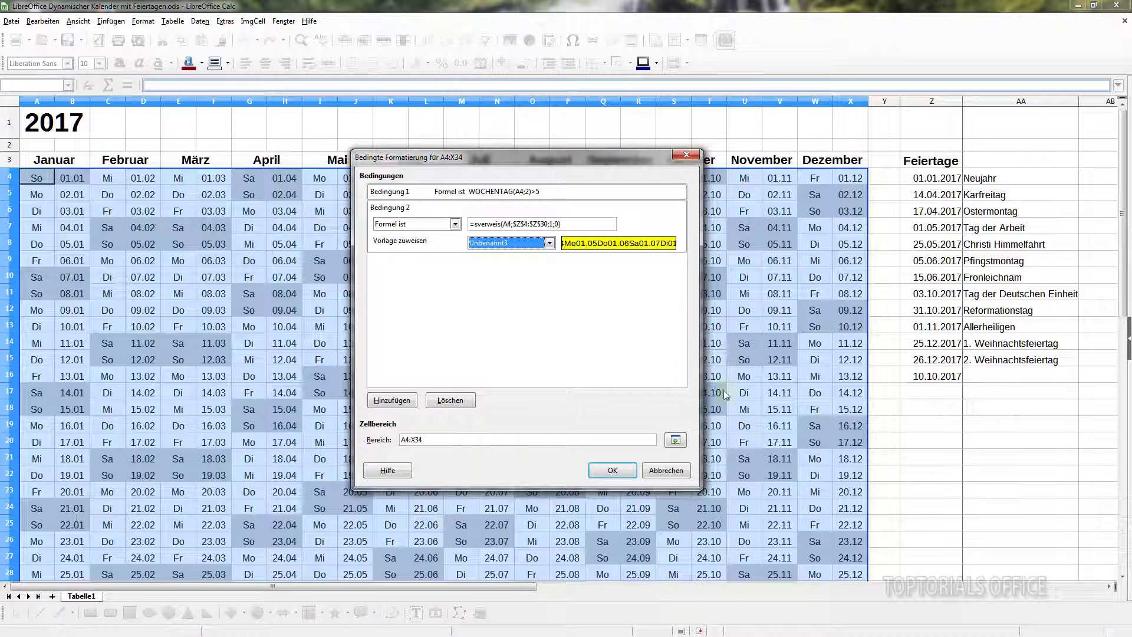
{"action": "left_click", "coordinate": [600, 471]}
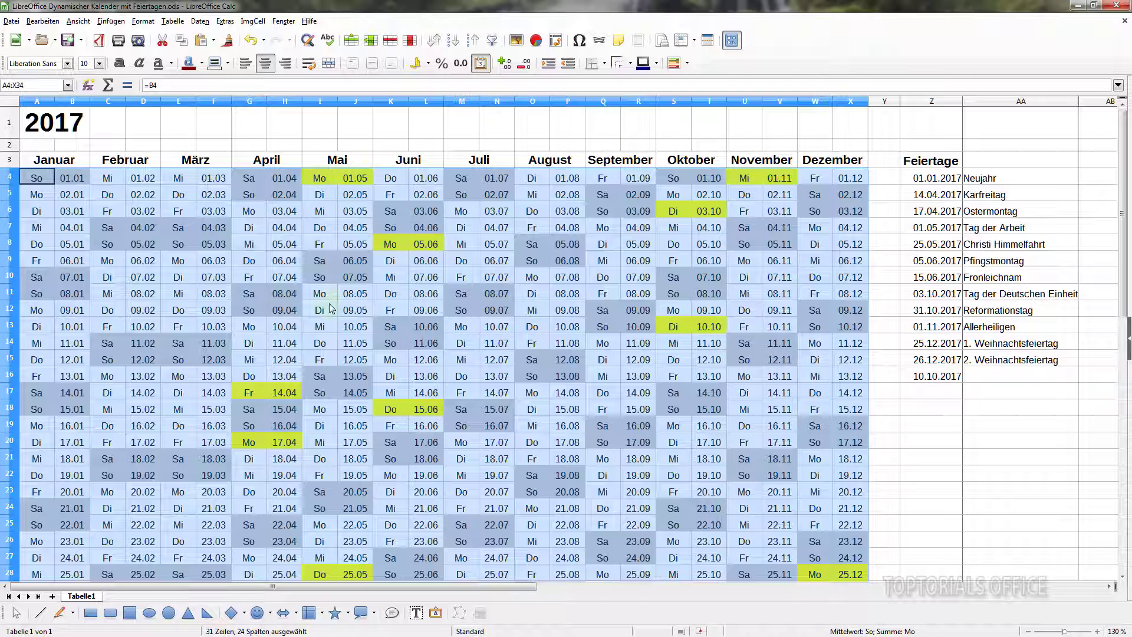
Add the date 10.04.2017 to the holiday list in cell Z17
{"action": "left_click", "coordinate": [941, 398]}
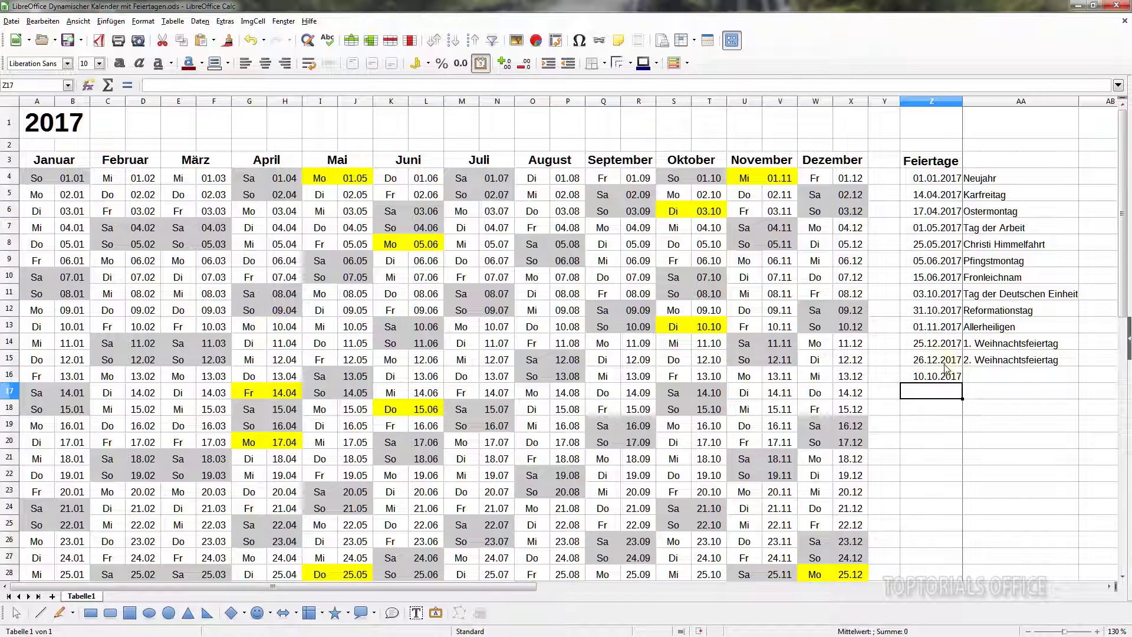
{"action": "type", "text": "10.04"}
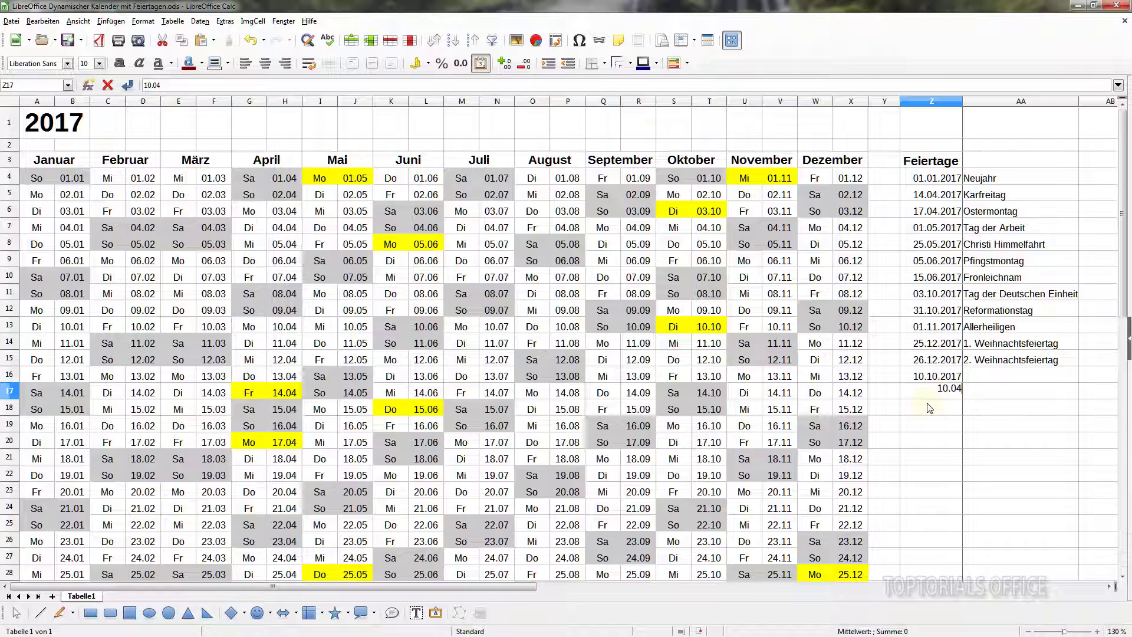
{"action": "type", "text": ".2017"}
{"action": "key", "text": "Return"}
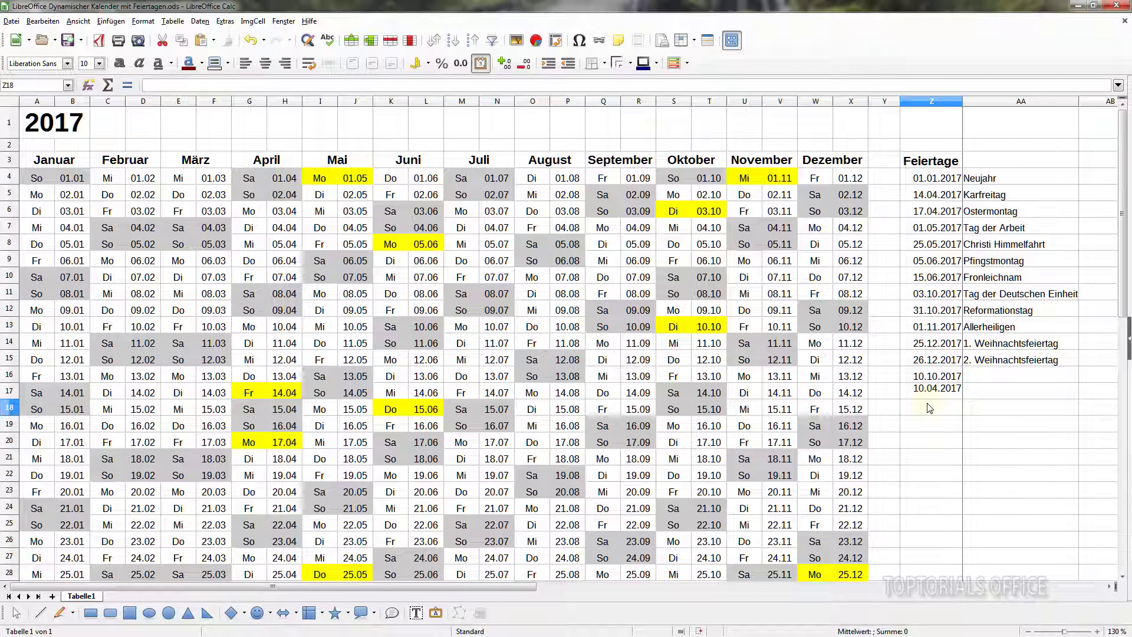